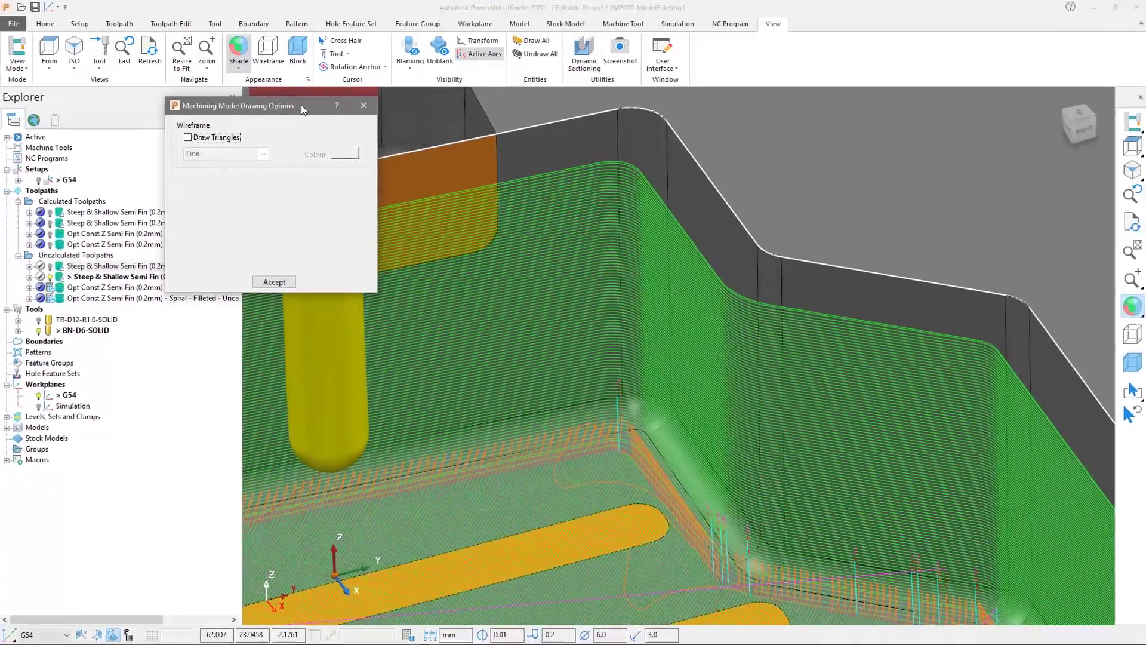
Toggle the die's wireframe triangle display and review the high speed corner-filleting settings
click(191, 139)
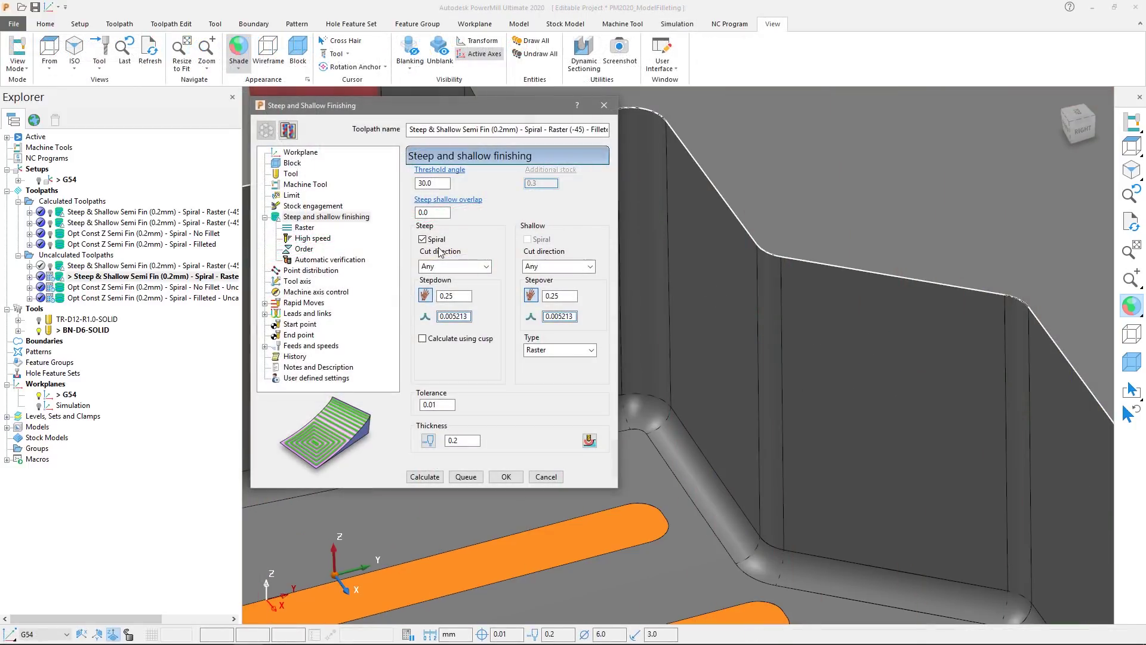
click(313, 239)
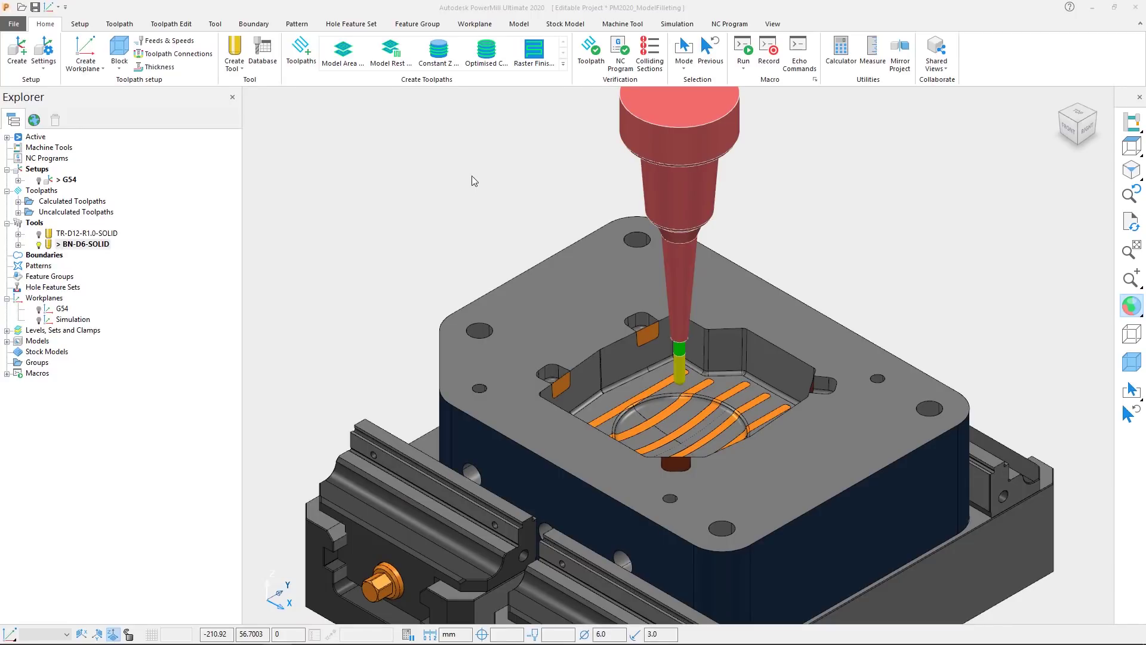
Activate the No Fillet Steep & Shallow toolpath and calculate it from its settings
click(17, 200)
click(18, 255)
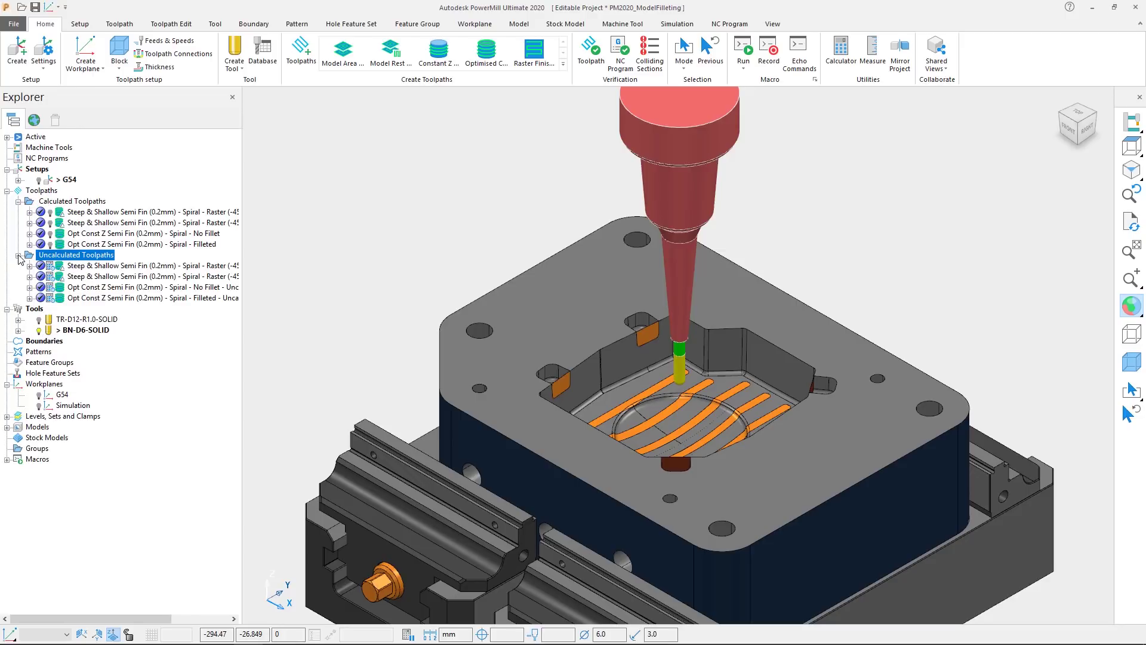
double_click(64, 269)
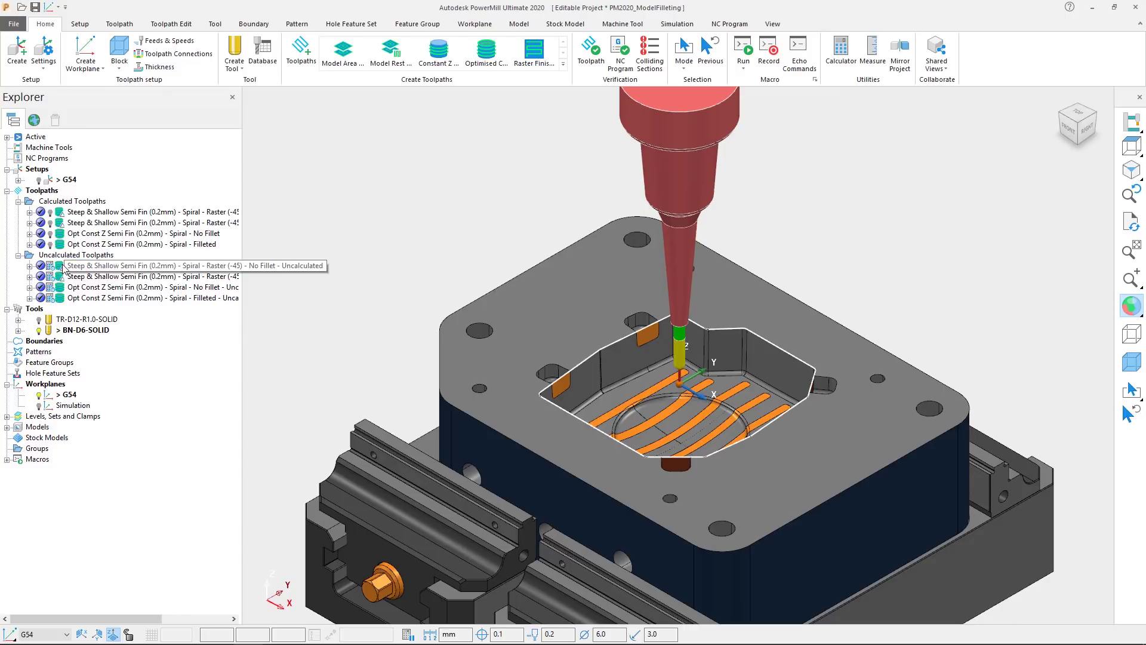
right_click(64, 268)
click(94, 285)
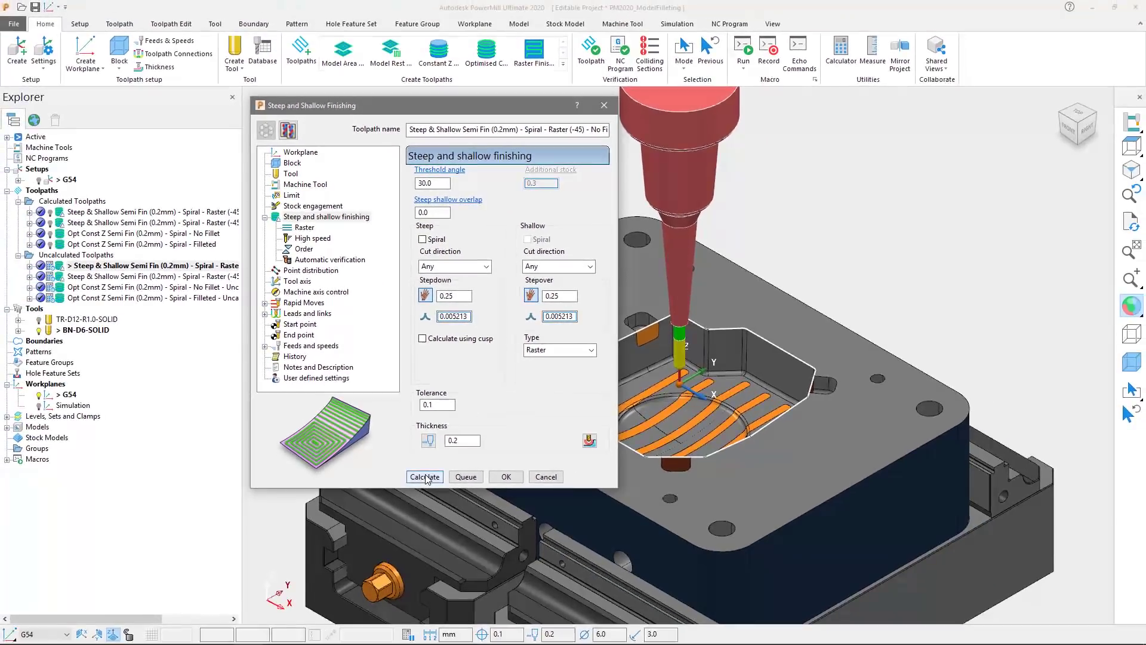
click(425, 477)
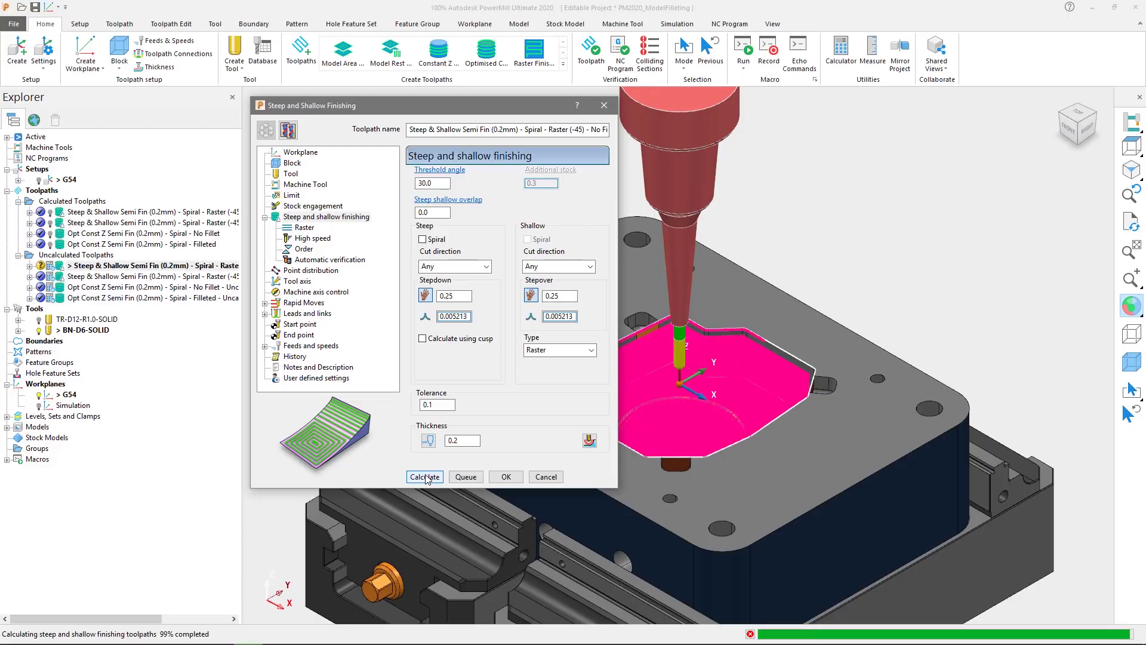
Close the settings, pick the steep and shallow toolpath in the corner, and simulate it from start
click(546, 476)
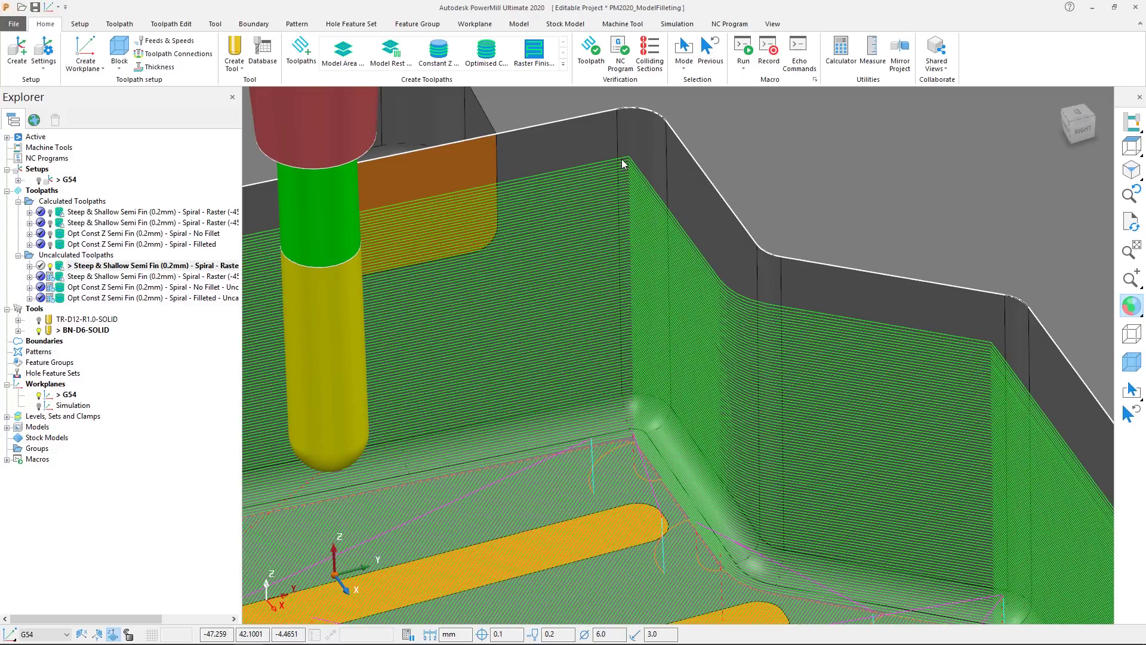
right_click(698, 290)
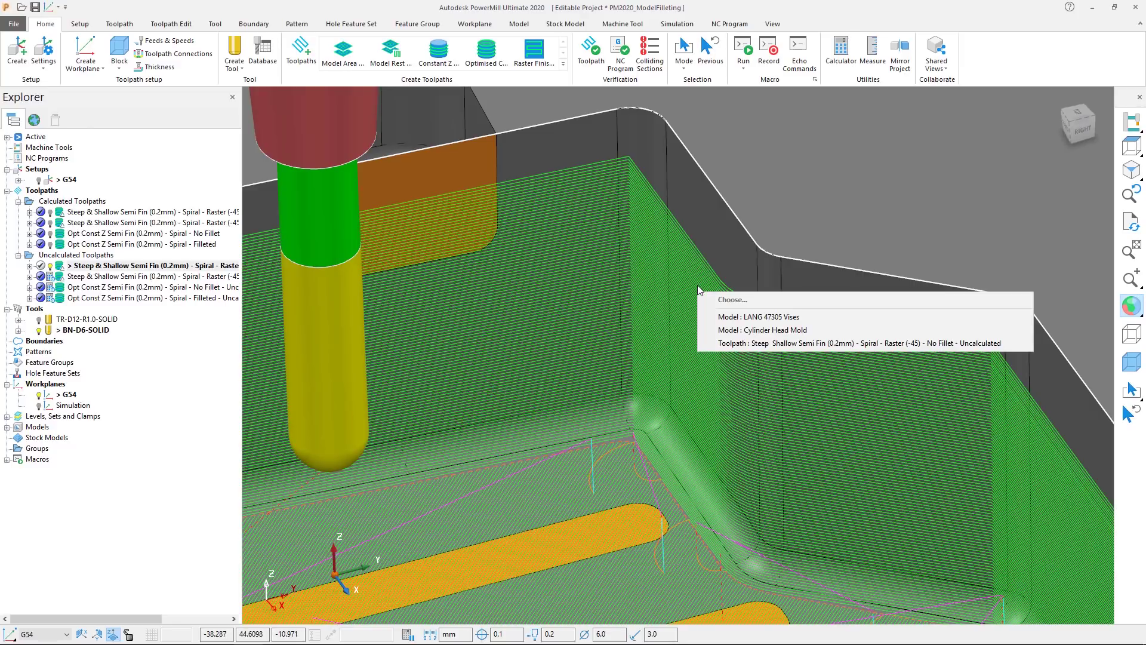
click(750, 343)
click(751, 223)
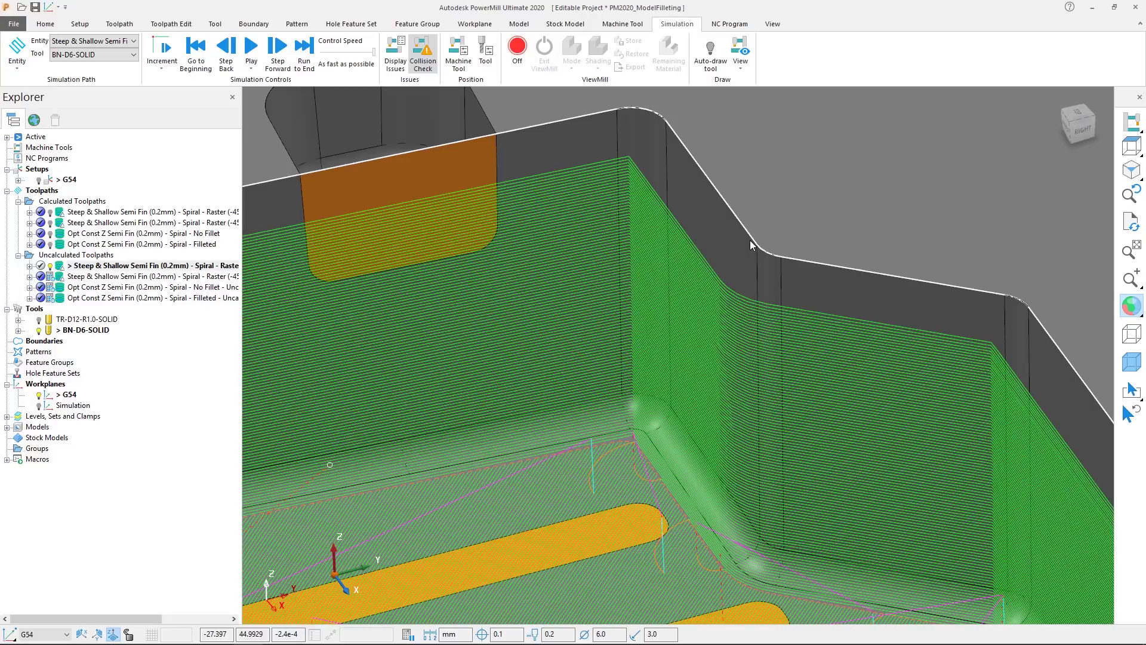
Rewind the simulation, then briefly show and hide the die's triangle mesh
click(206, 58)
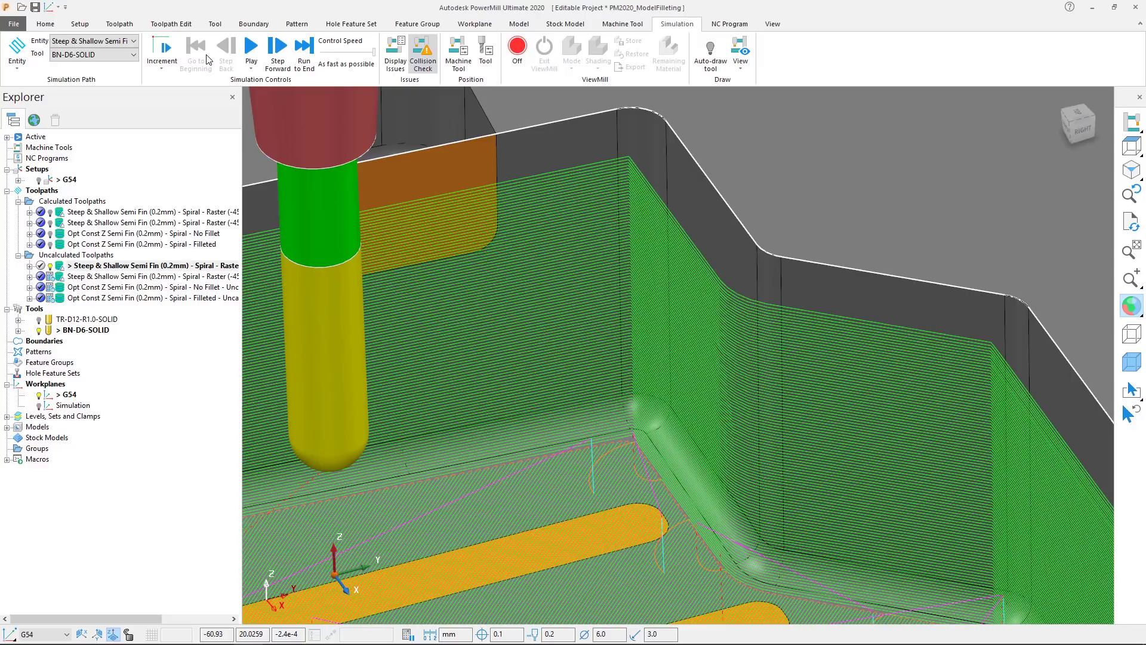
click(772, 23)
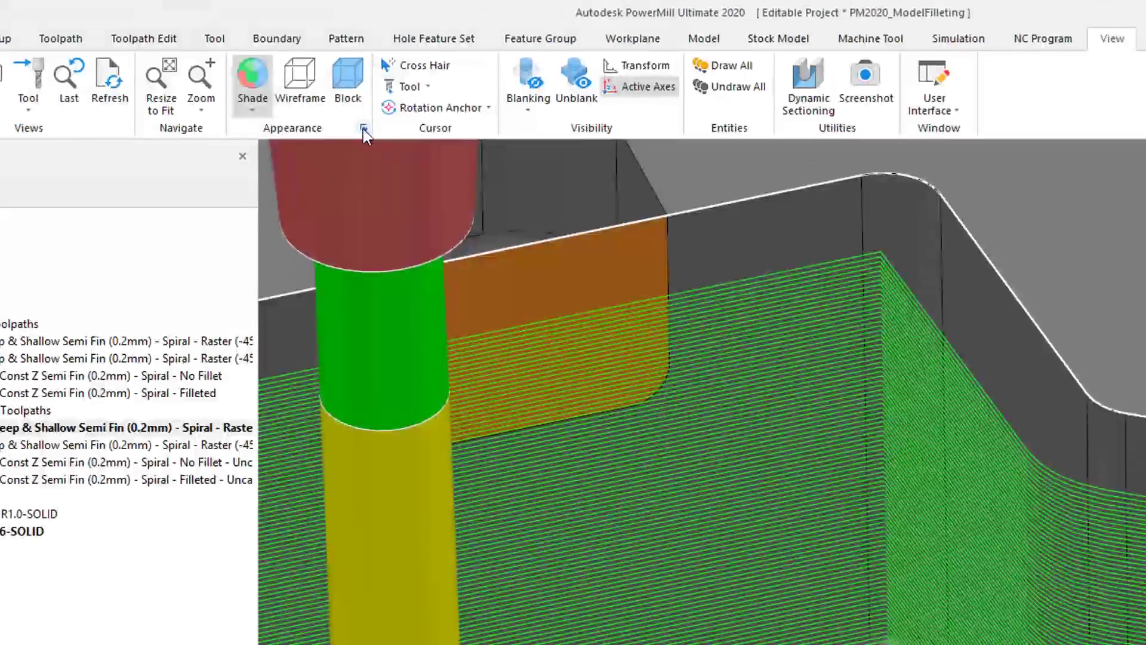
click(325, 95)
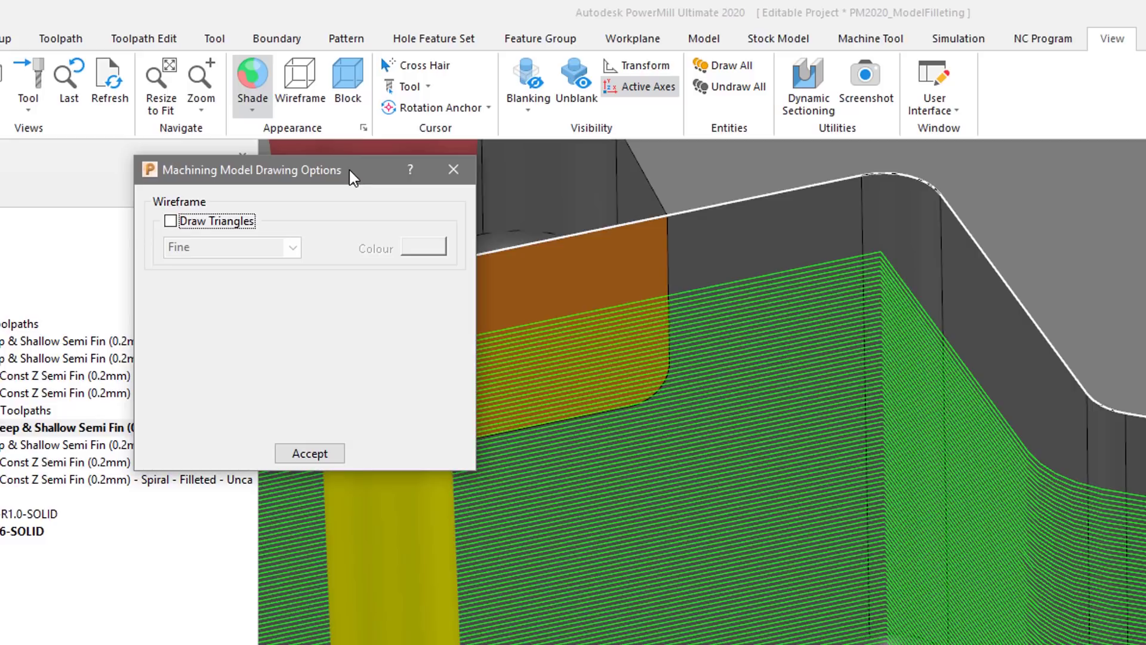
click(171, 222)
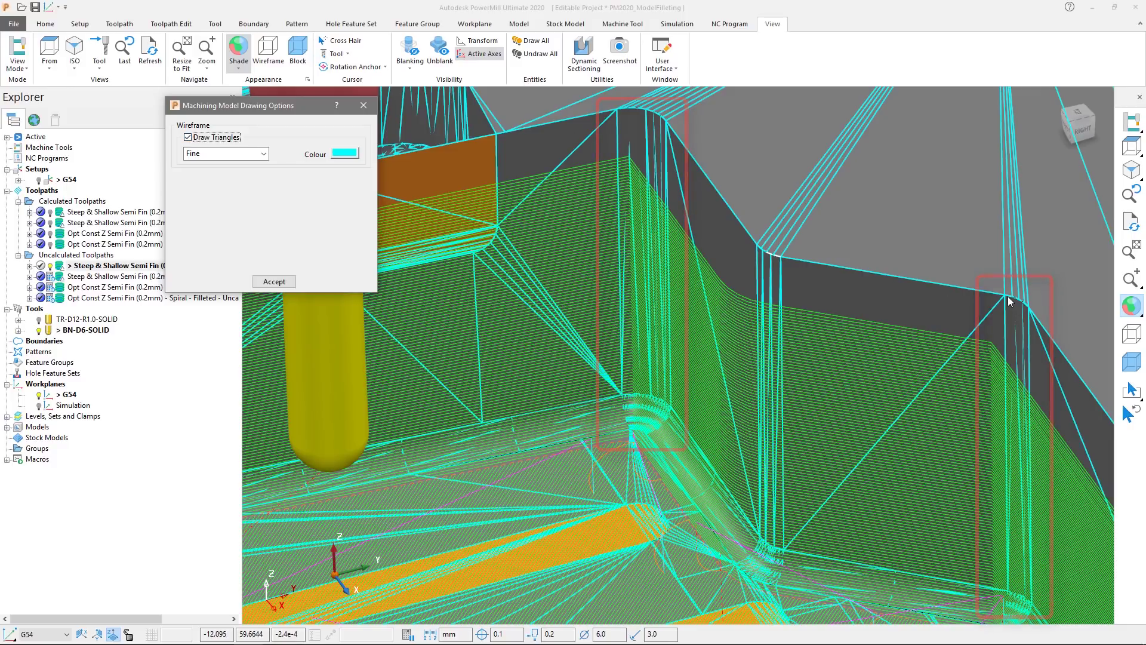
click(188, 137)
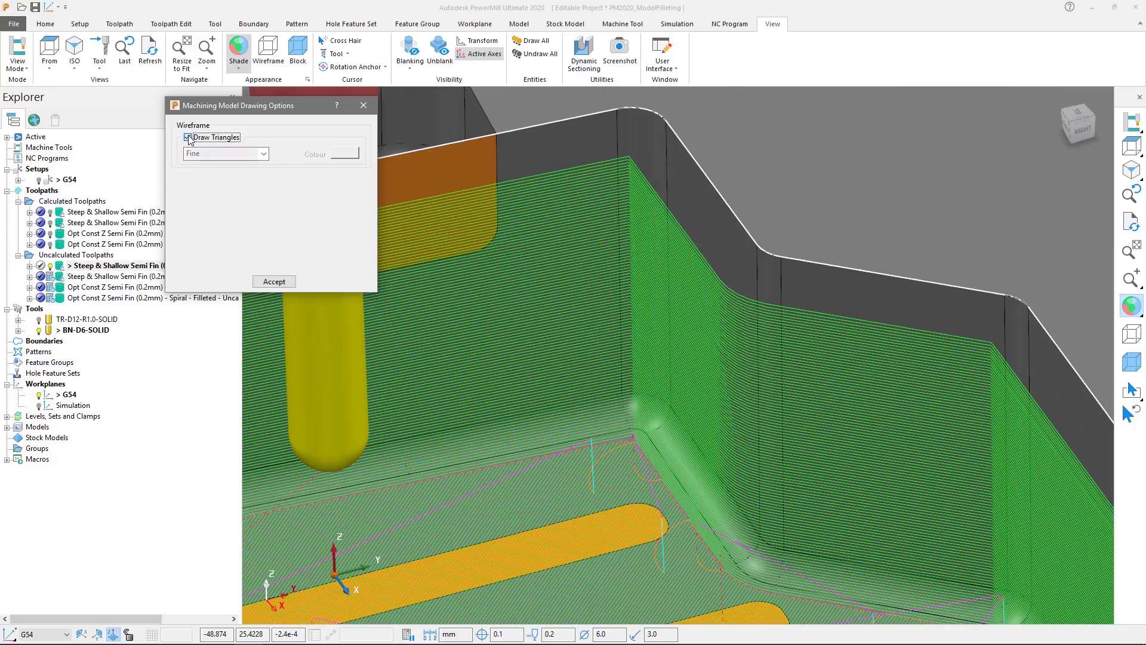
click(275, 282)
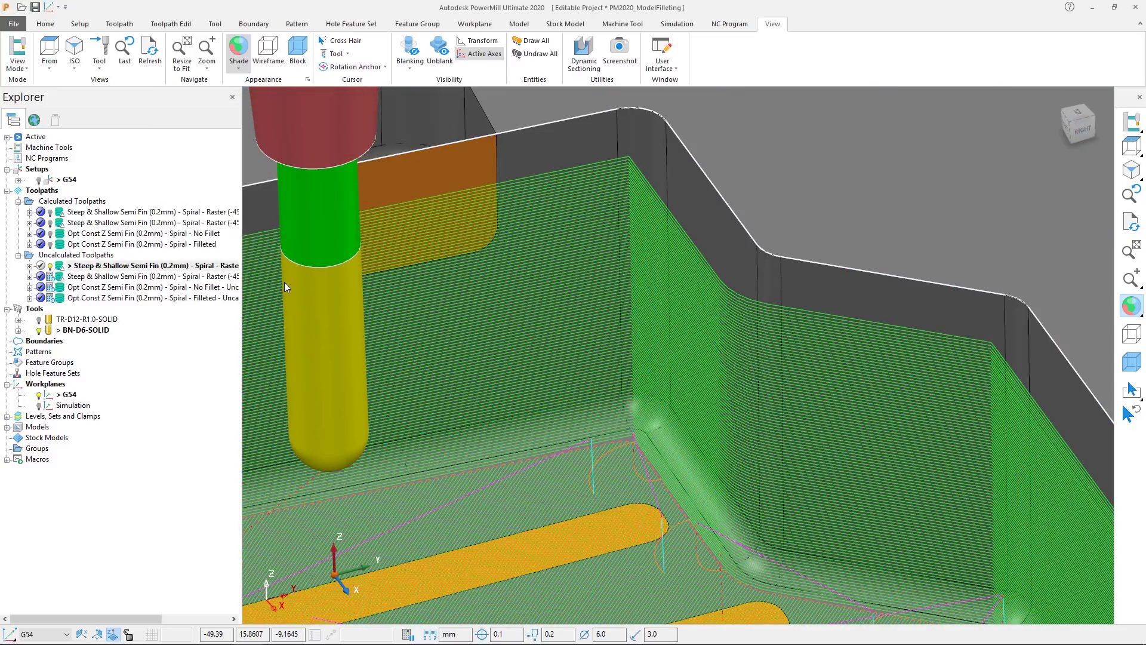
Hide the No Fillet toolpath, activate the Filleted one, and set its corner fillet radius to 1.0
click(50, 266)
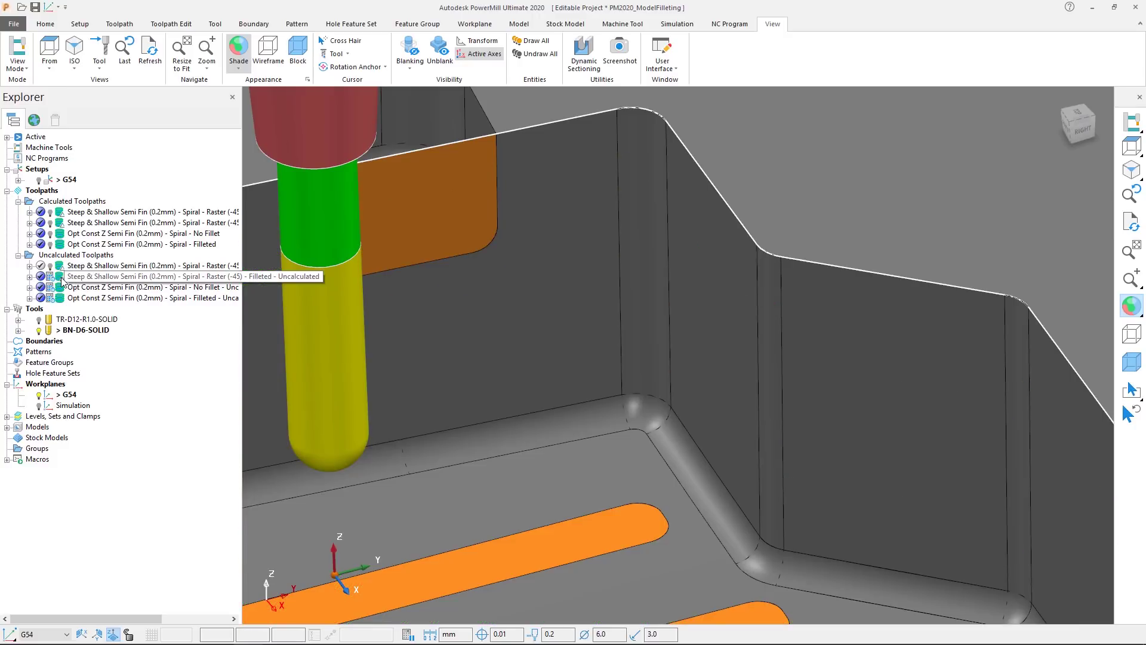
right_click(61, 279)
click(87, 287)
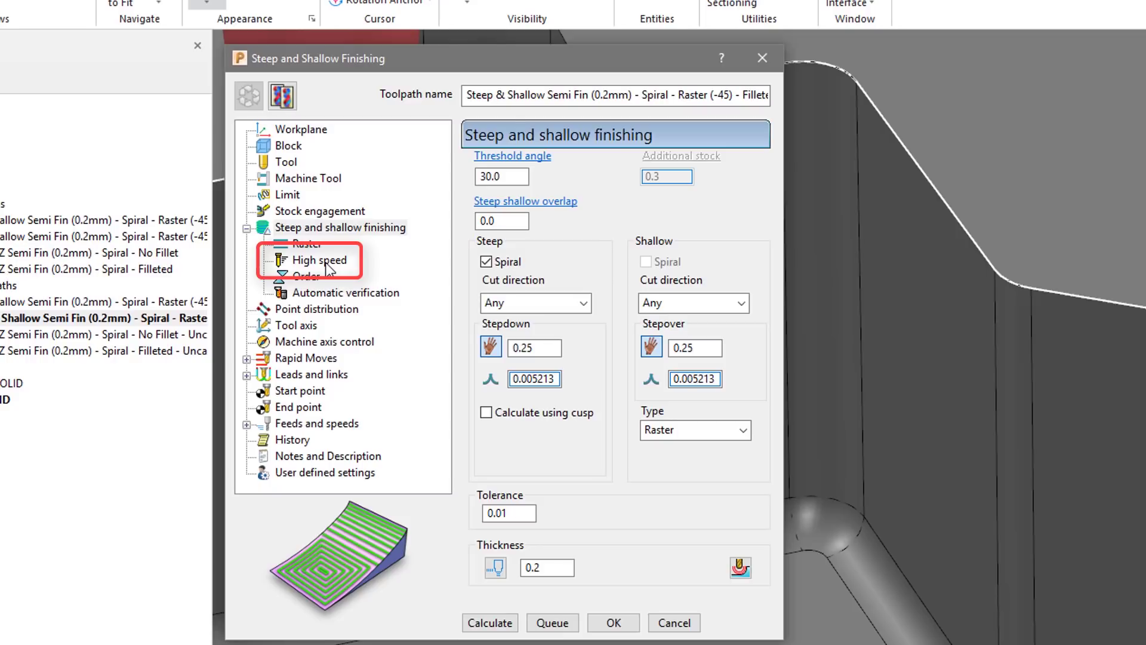
click(319, 260)
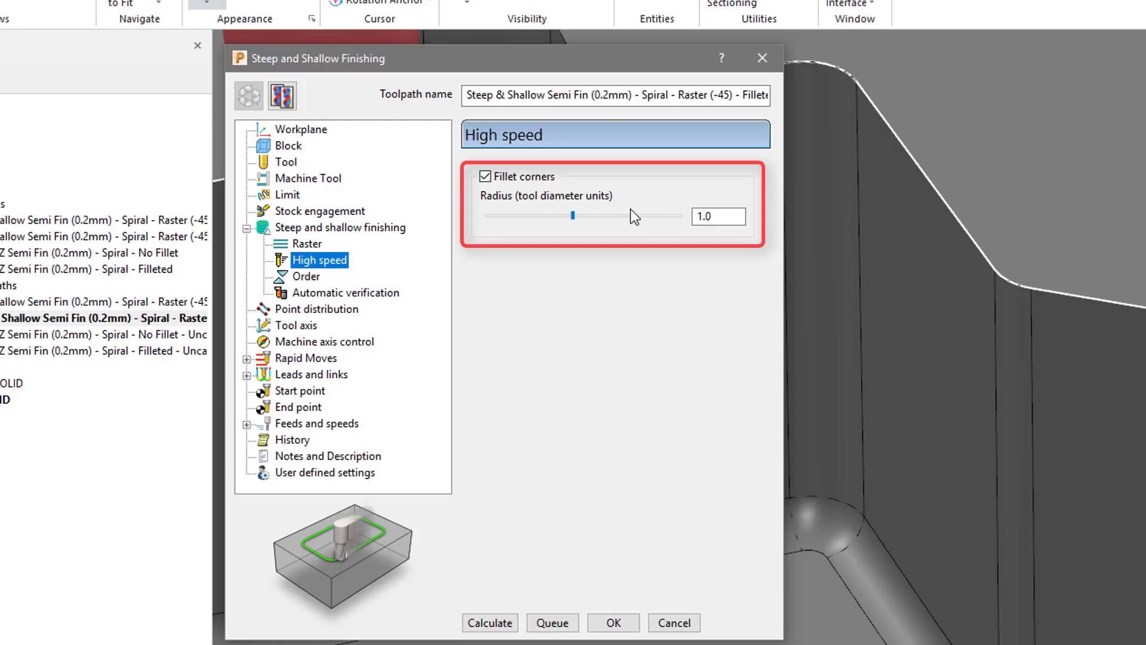
double_click(722, 222)
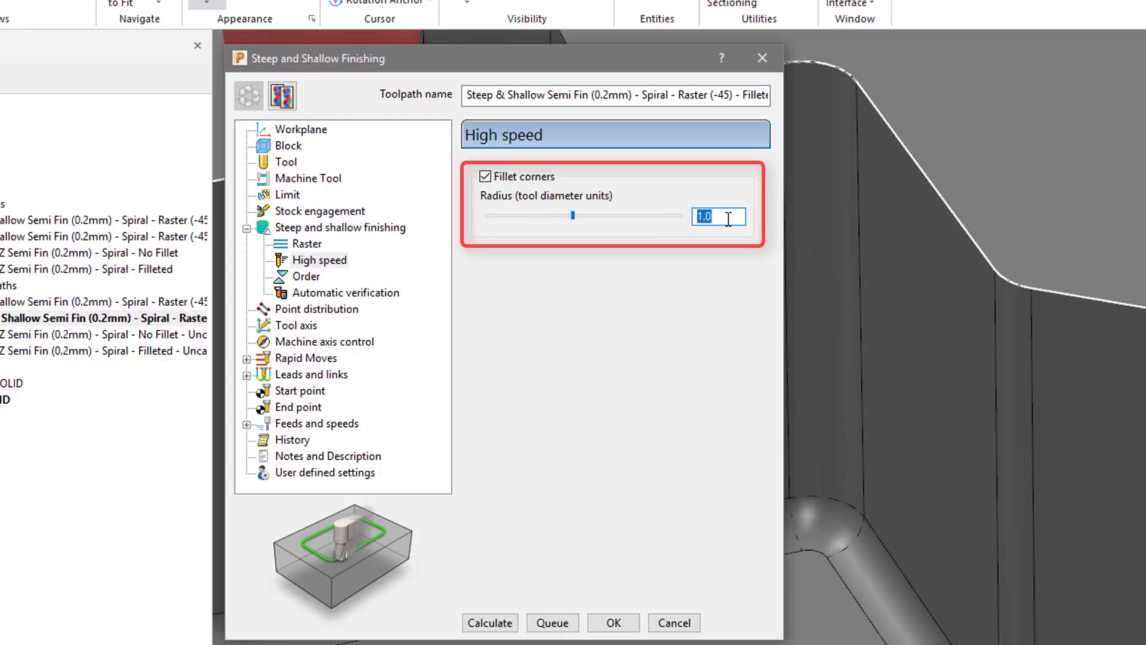
click(728, 219)
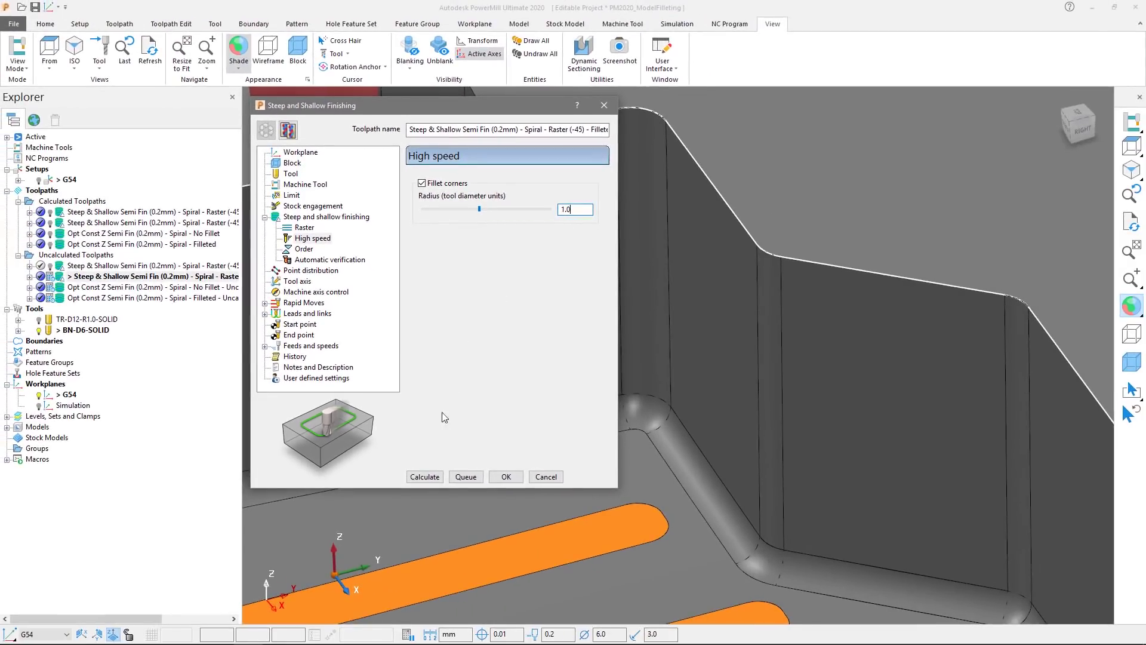
Calculate the Filleted steep and shallow toolpath, close its settings, and select the No Fillet toolpath
click(426, 478)
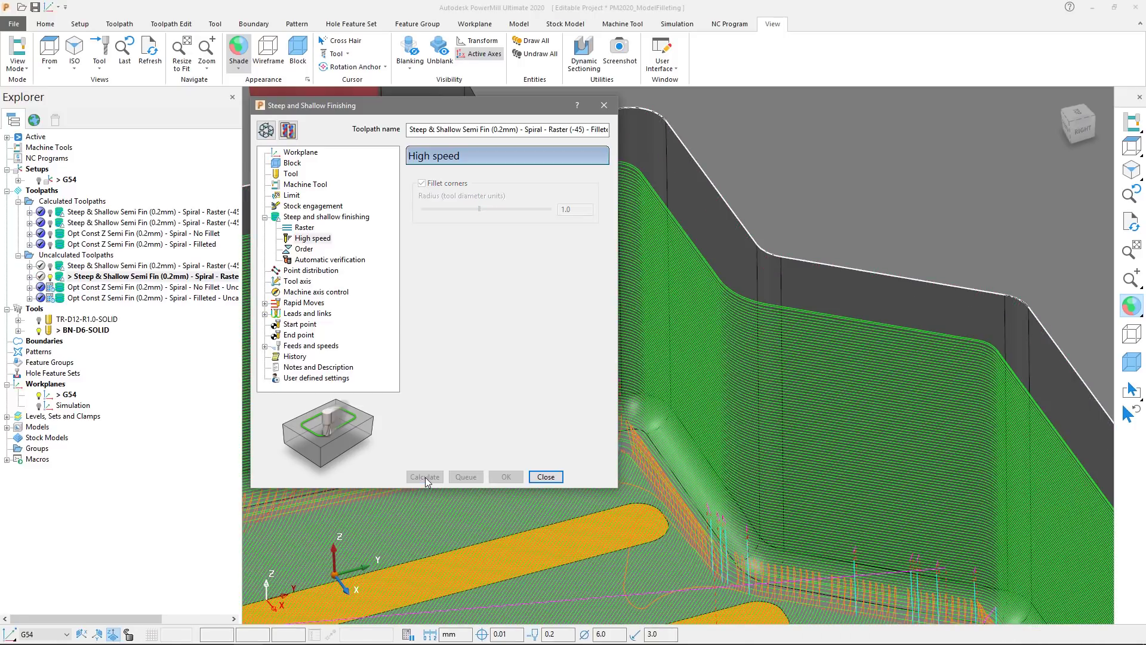
click(545, 478)
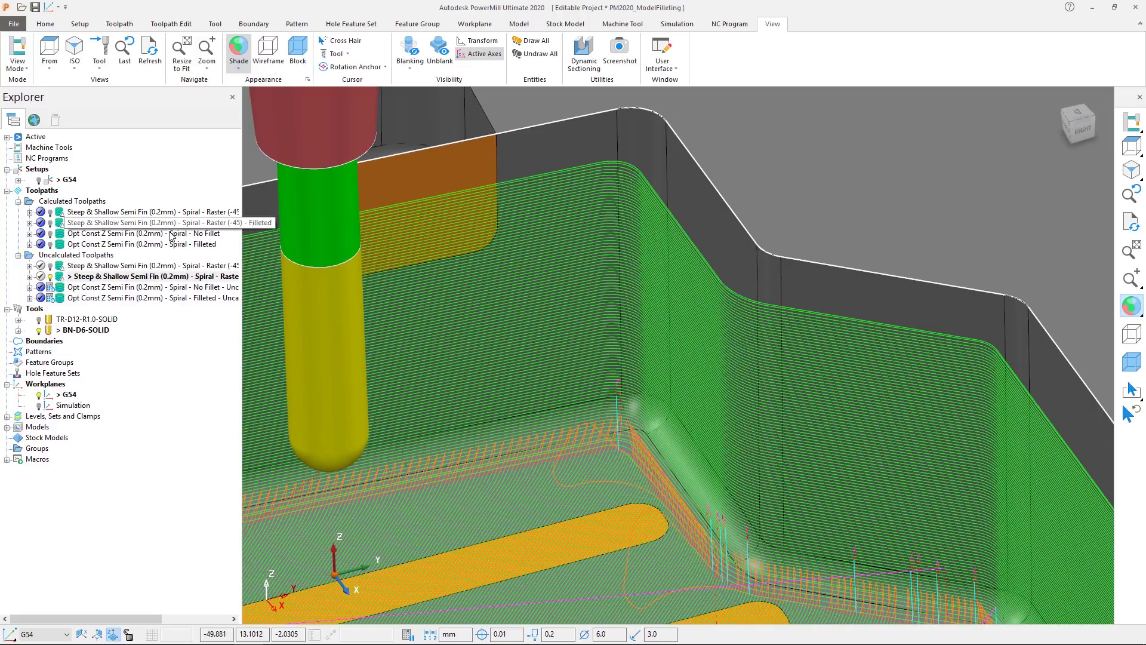
click(108, 265)
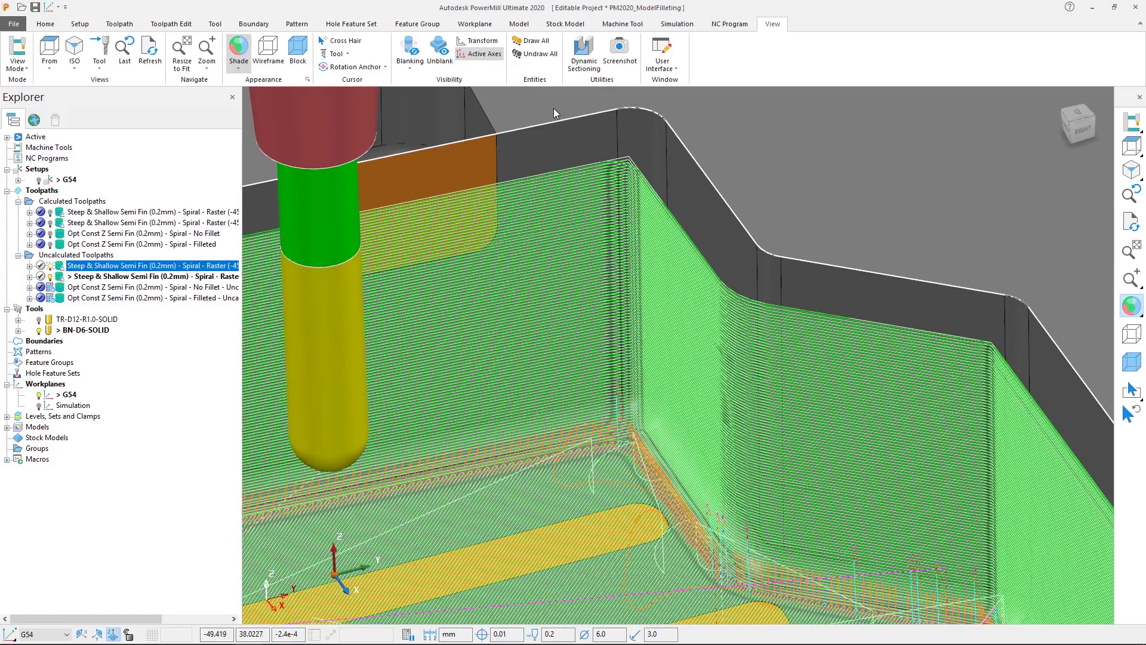
Zoom into the internal corner and hide the No Fillet toolpath to compare the rounded corners
drag(553, 122, 680, 236)
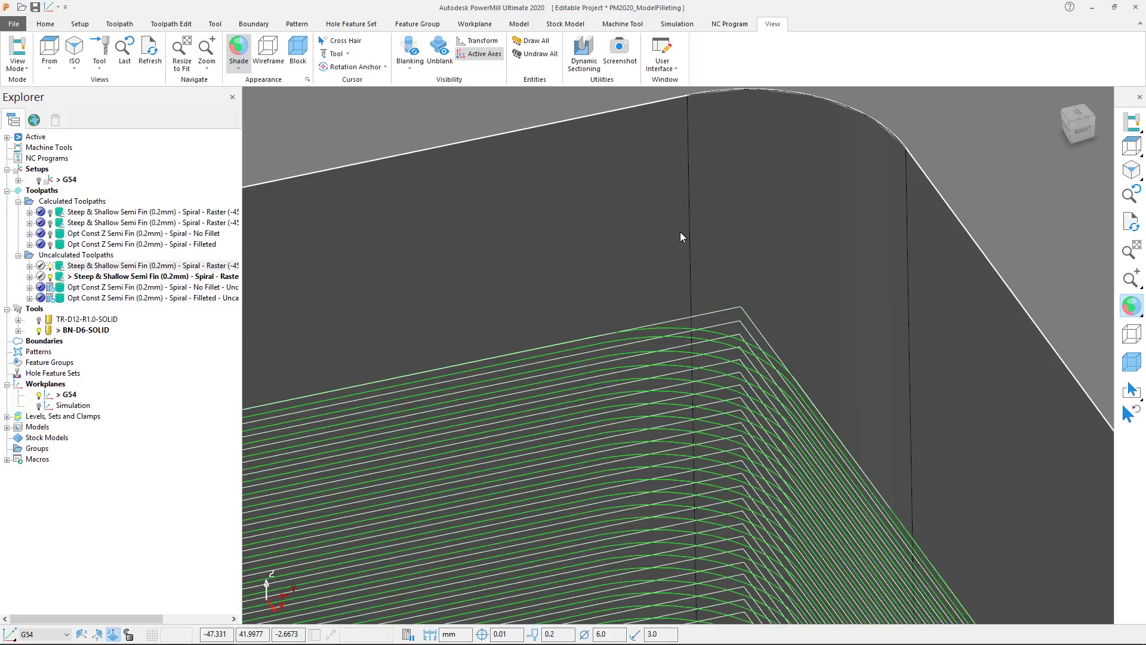
mouse_move(740, 478)
shift+middle_down()
mouse_move(743, 72)
mouse_move(763, 538)
mouse_move(750, 333)
mouse_move(765, 191)
mouse_move(756, 395)
mouse_move(779, 214)
mouse_move(785, 314)
shift+middle_up()
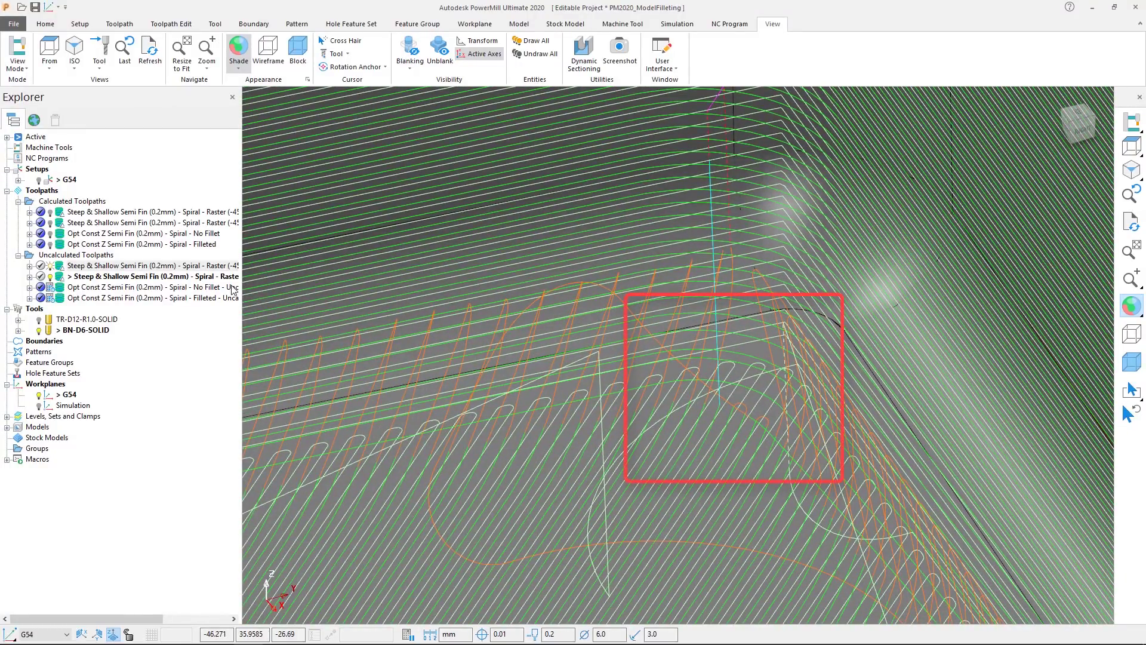
click(49, 266)
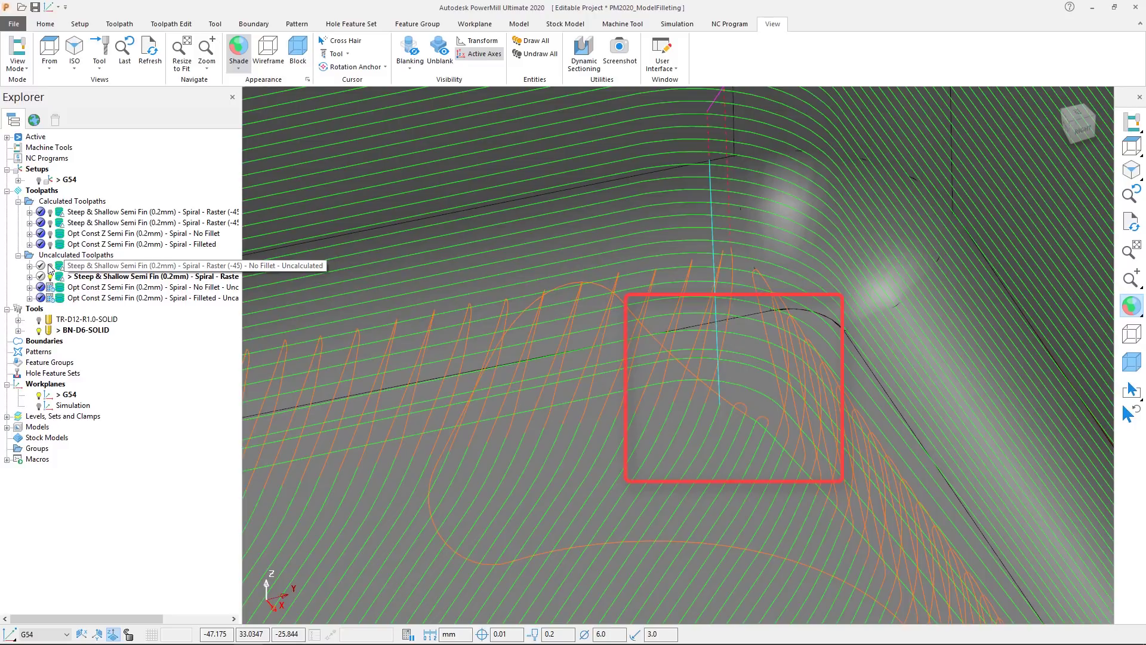
click(90, 266)
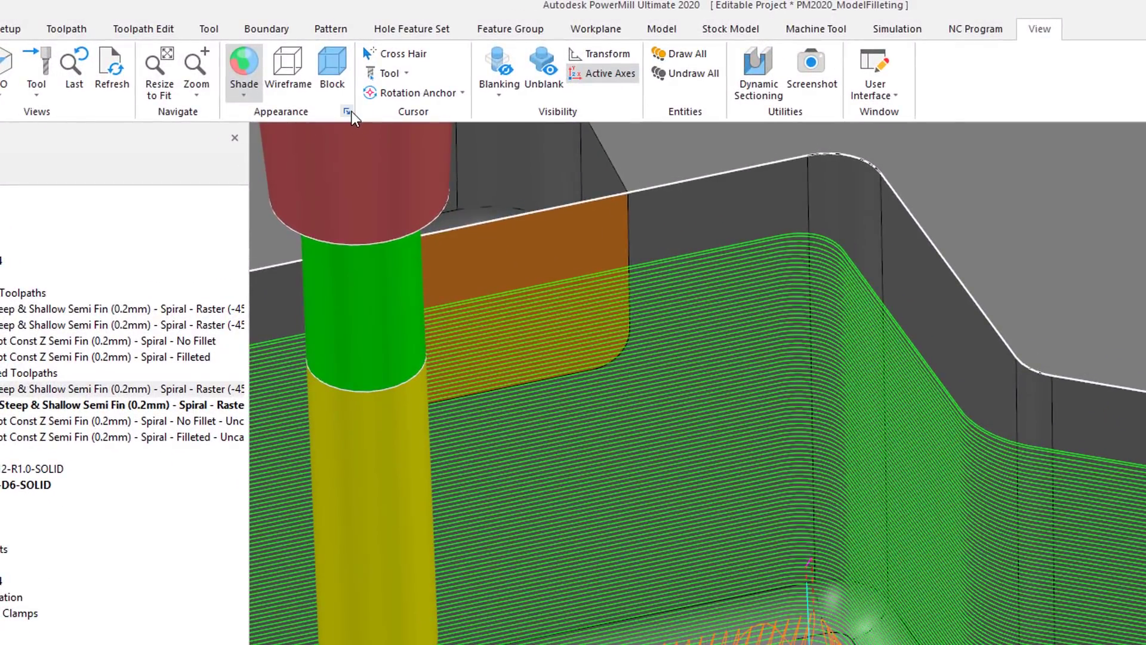
click(347, 112)
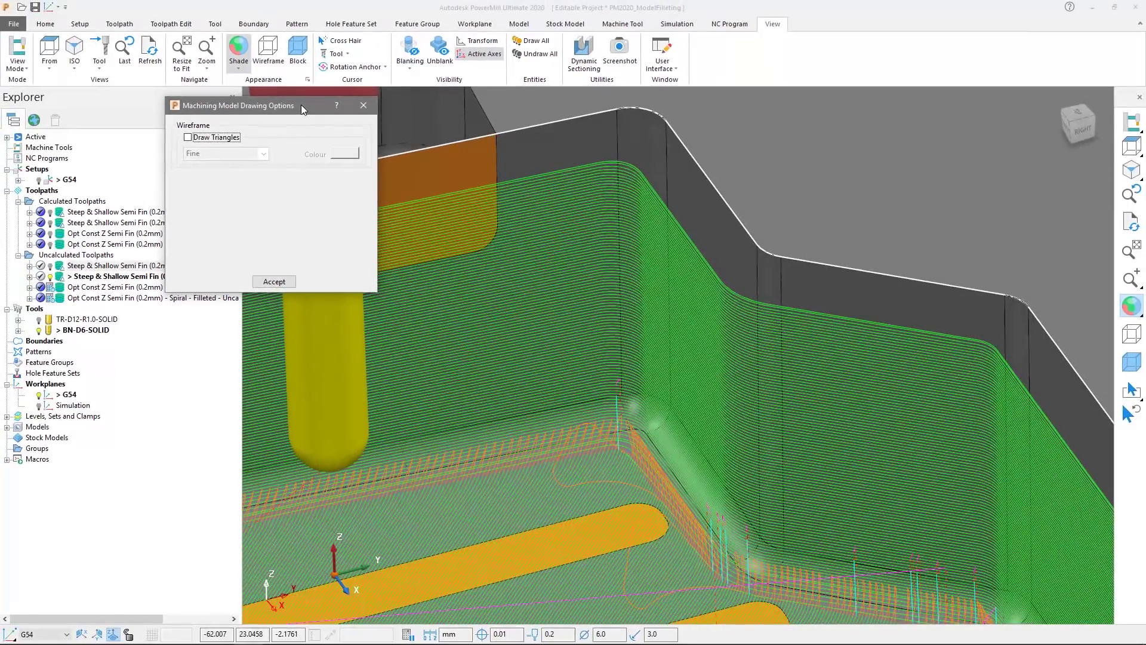
click(188, 137)
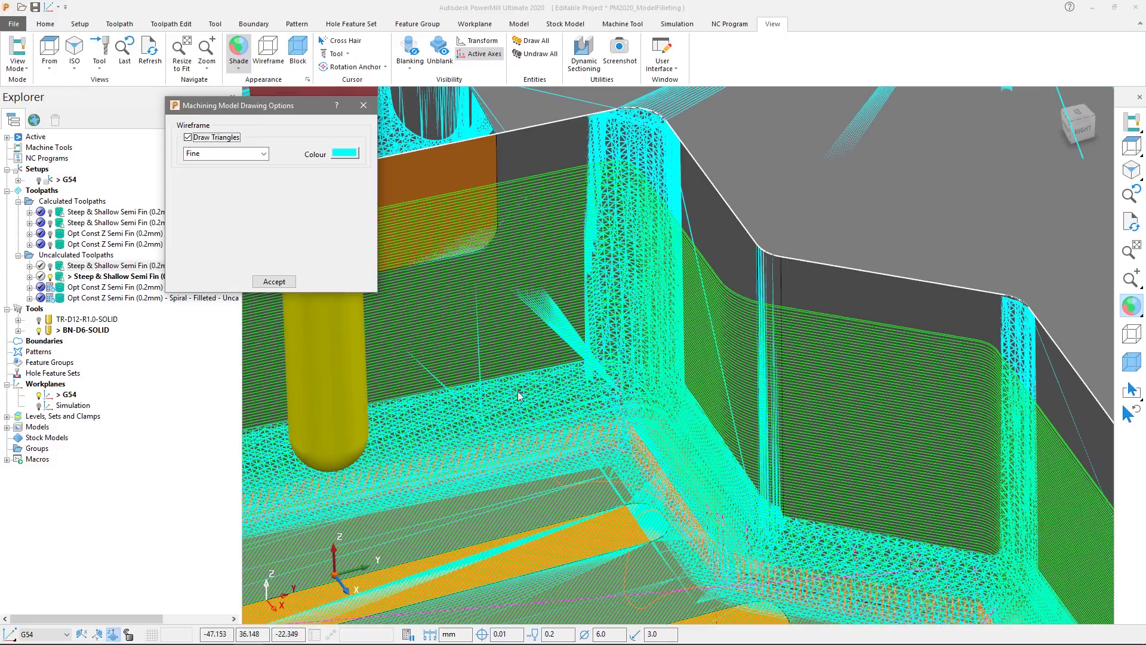
key(space)
click(280, 283)
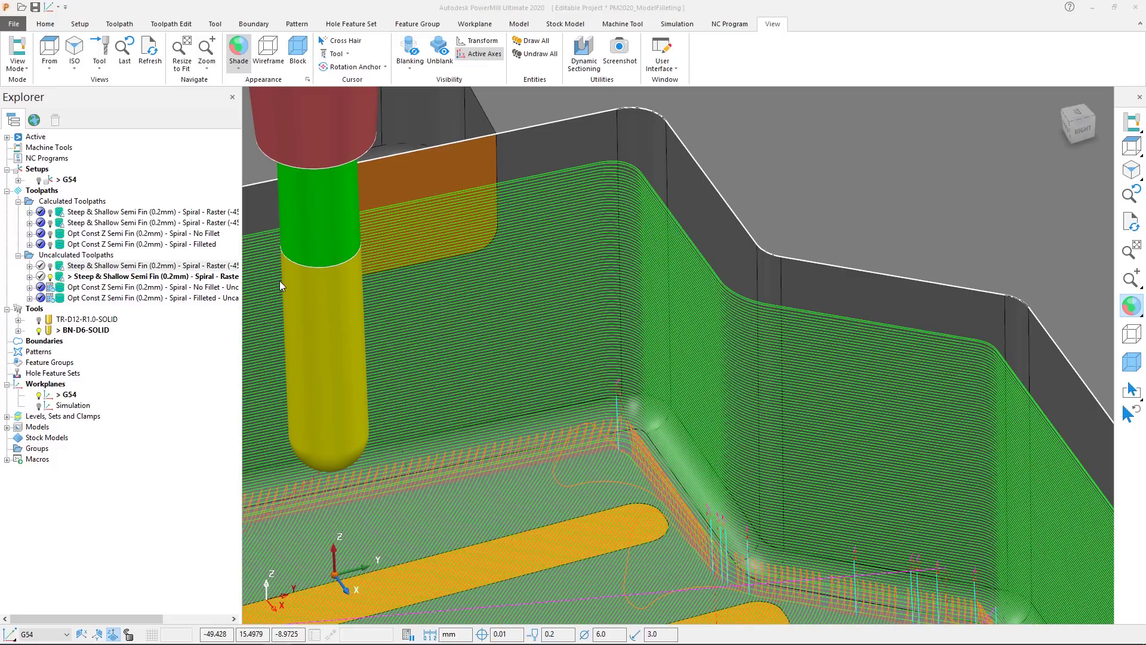
Activate the Opt Const Z Semi Fin - Filleted toolpath in the Explorer
double_click(60, 247)
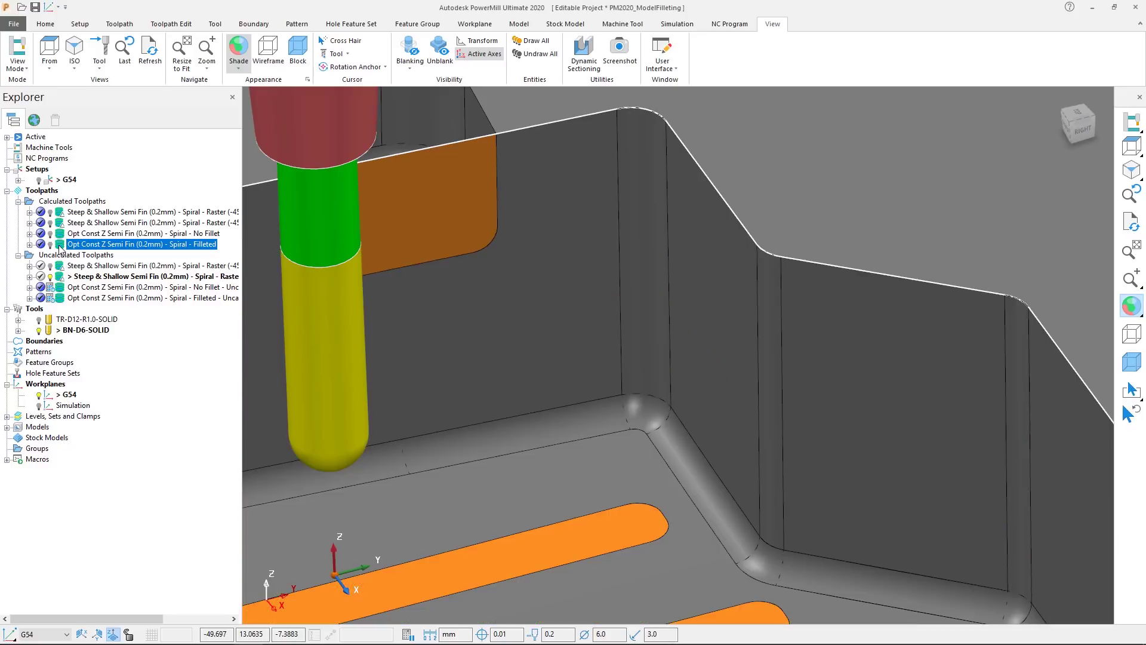